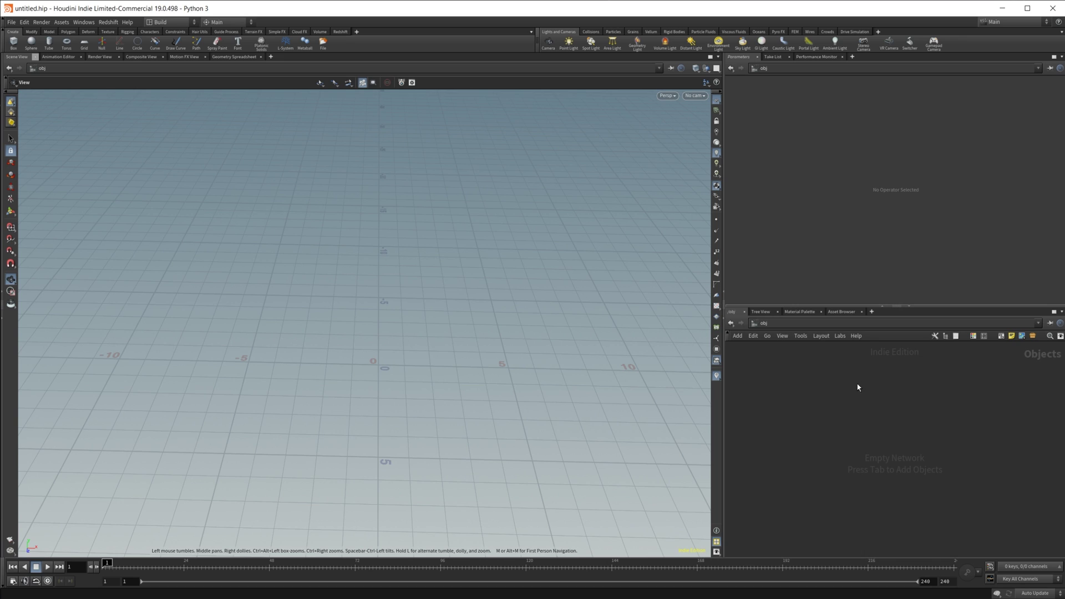
Create a Geometry object, geo1, and go inside it.
{"action": "key", "text": "Tab"}
{"action": "type", "text": "geo"}
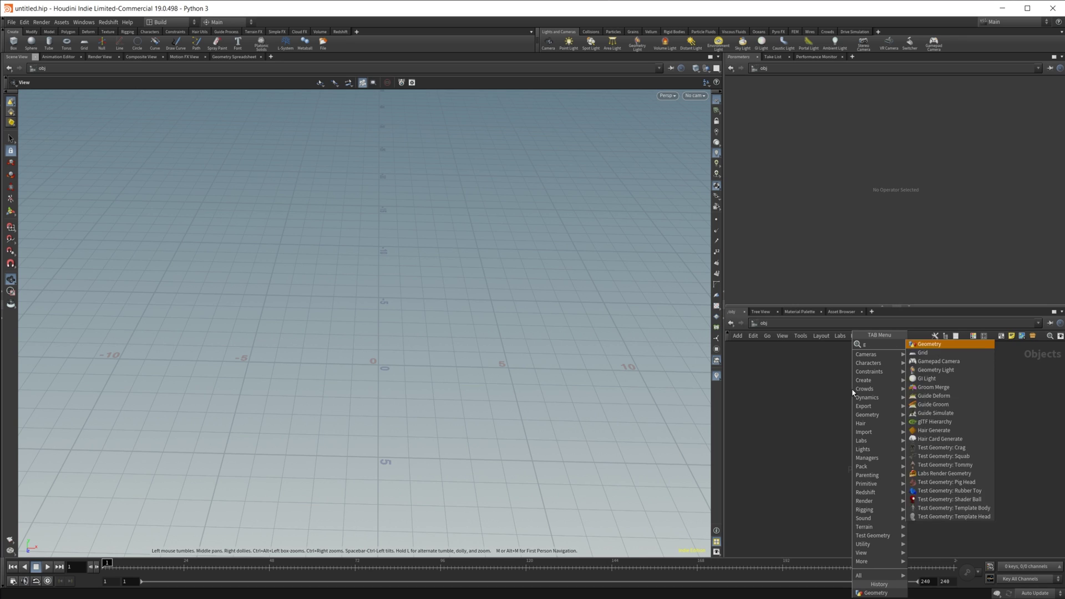
{"action": "key", "text": "Return"}
{"action": "left_click", "coordinate": [852, 389]}
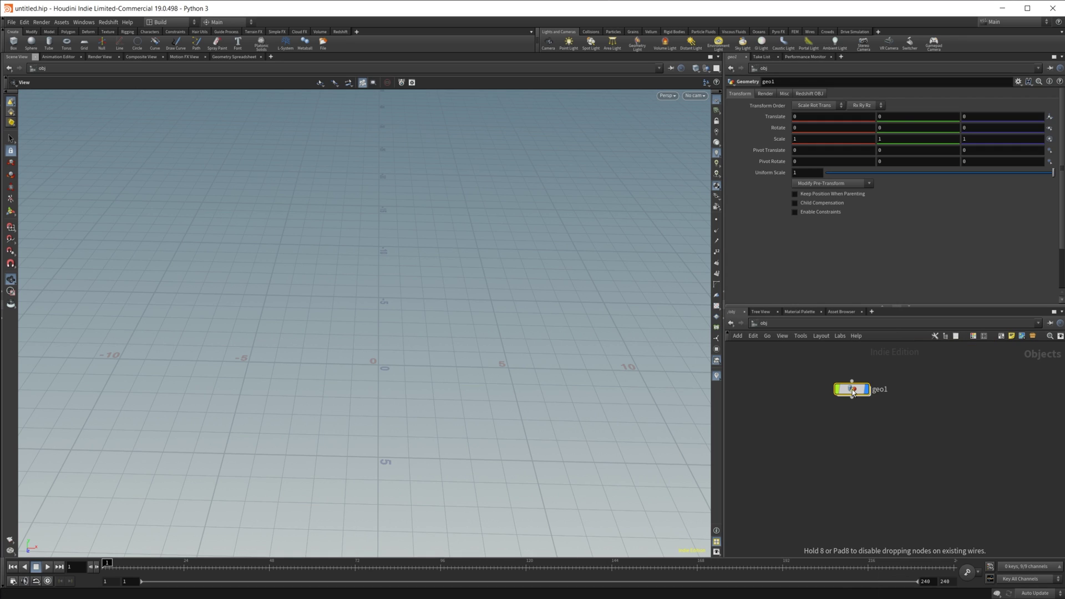
{"action": "double_click", "coordinate": [852, 390]}
Add a Grid node, grid1, with a Group node, group1, below it.
{"action": "key", "text": "Tab"}
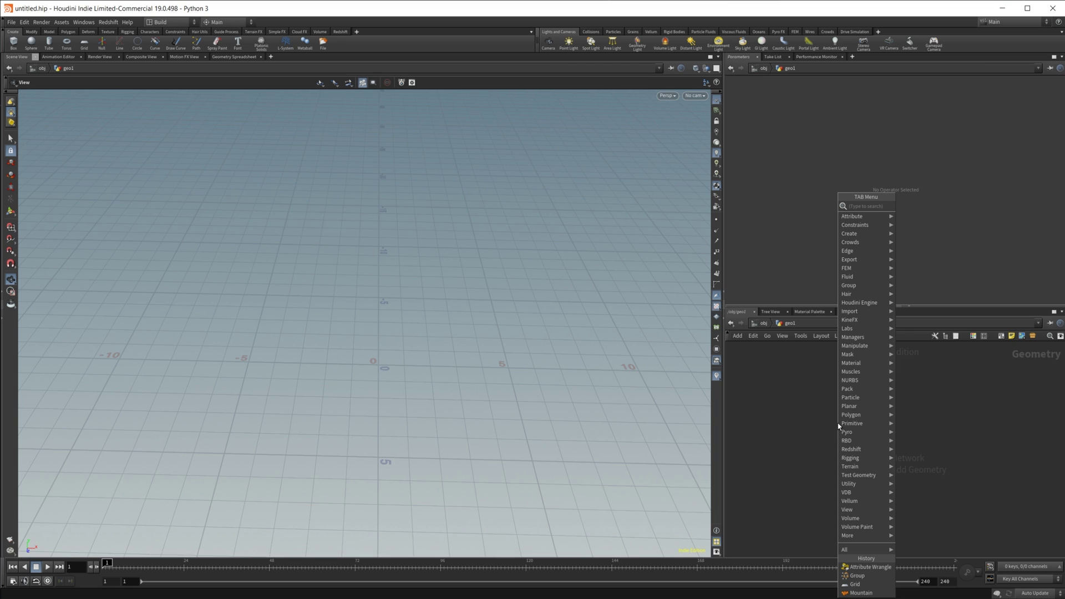
{"action": "type", "text": "grid"}
{"action": "key", "text": "Return"}
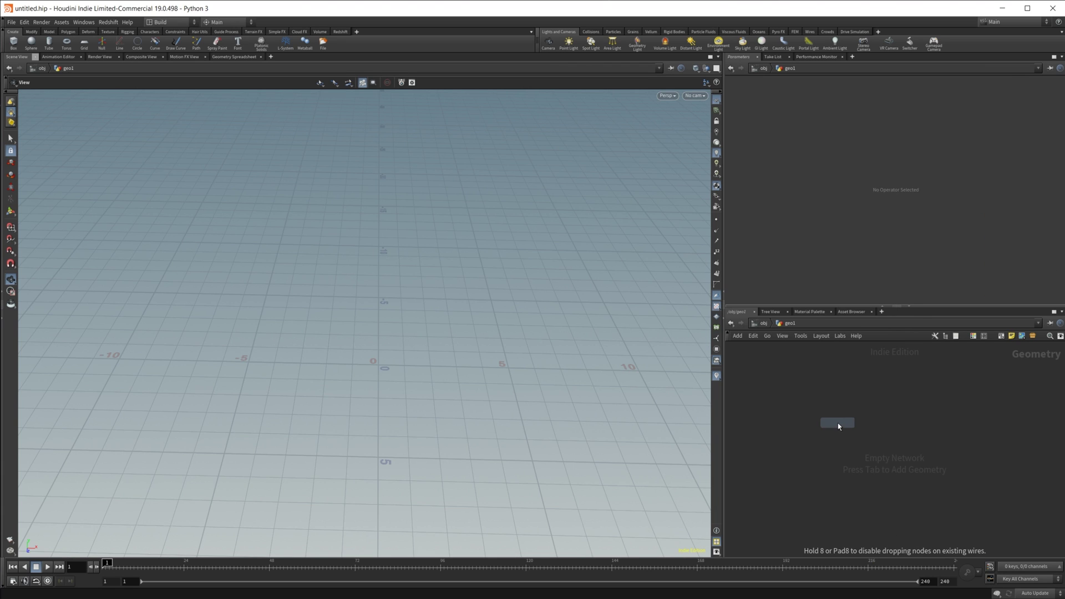
{"action": "left_click", "coordinate": [839, 426]}
{"action": "key", "text": "Tab"}
{"action": "type", "text": "gr"}
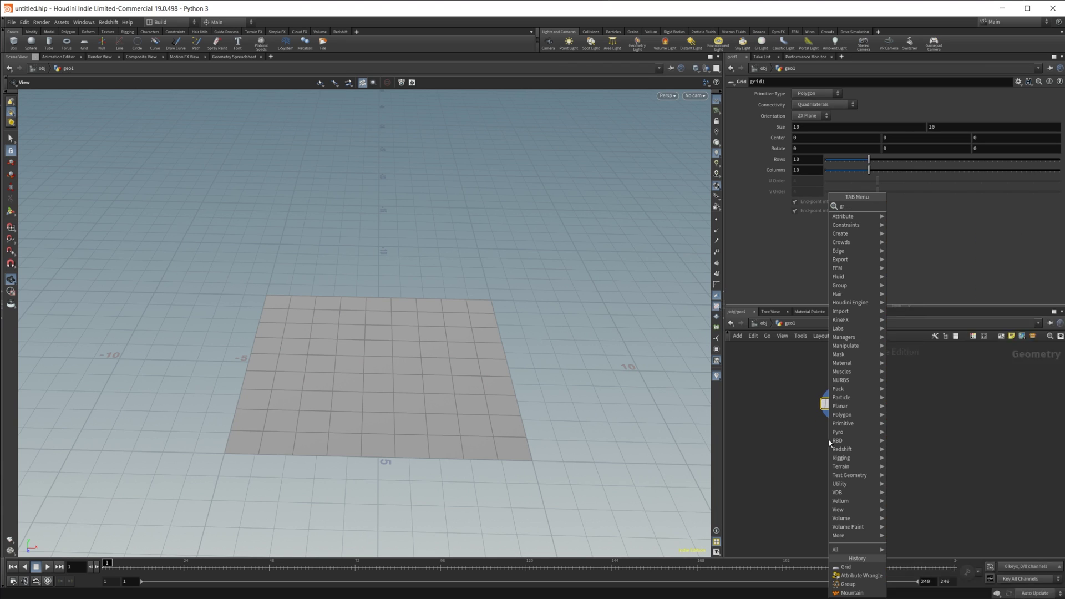
{"action": "type", "text": "oup"}
{"action": "key", "text": "Return"}
{"action": "left_click", "coordinate": [830, 442]}
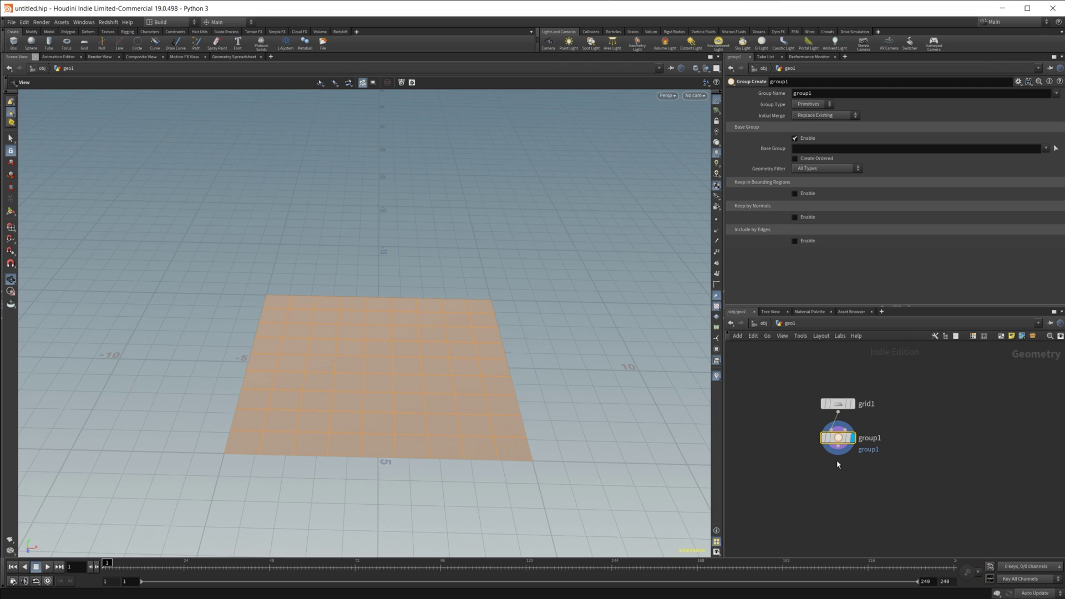
Set group1's base group to the upper-row primitives 0-62 and show the Geometry Spreadsheet.
{"action": "left_click", "coordinate": [1056, 148]}
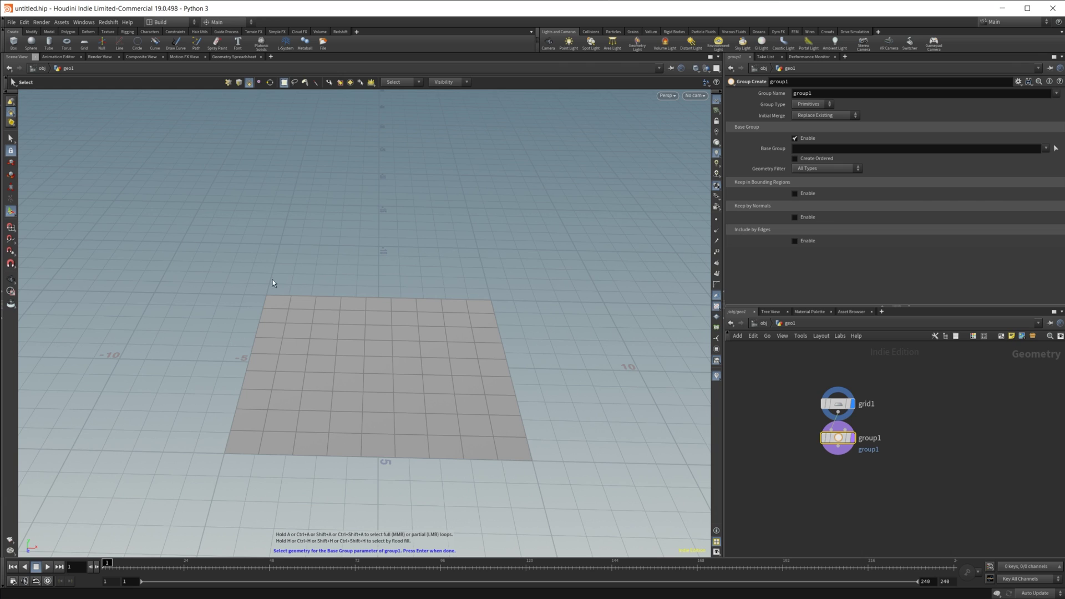
{"action": "left_click_drag", "start_coordinate": [198, 248], "coordinate": [547, 402]}
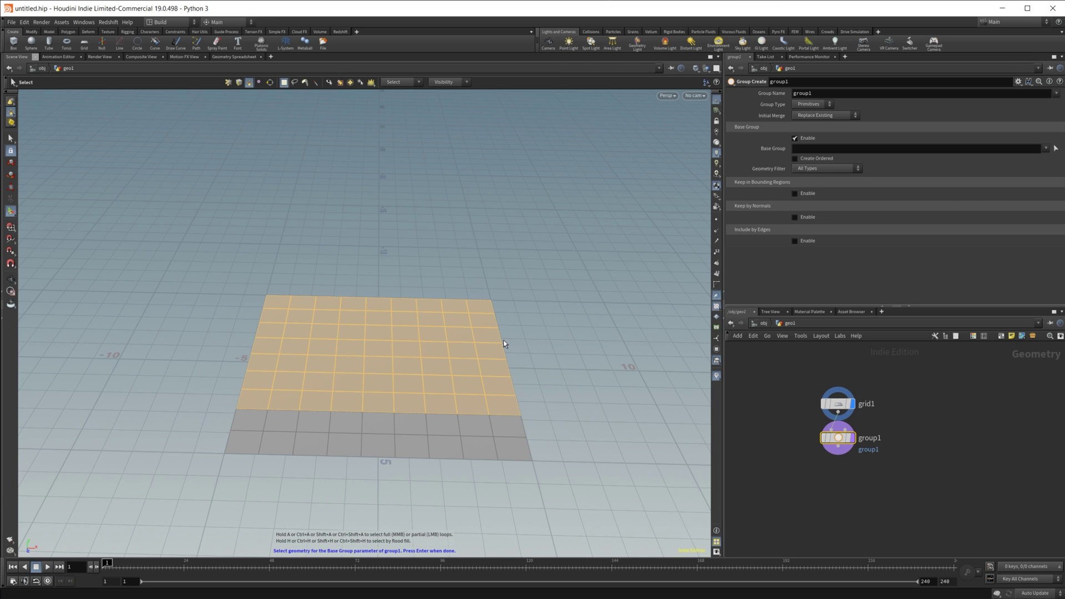
{"action": "key", "text": "Return"}
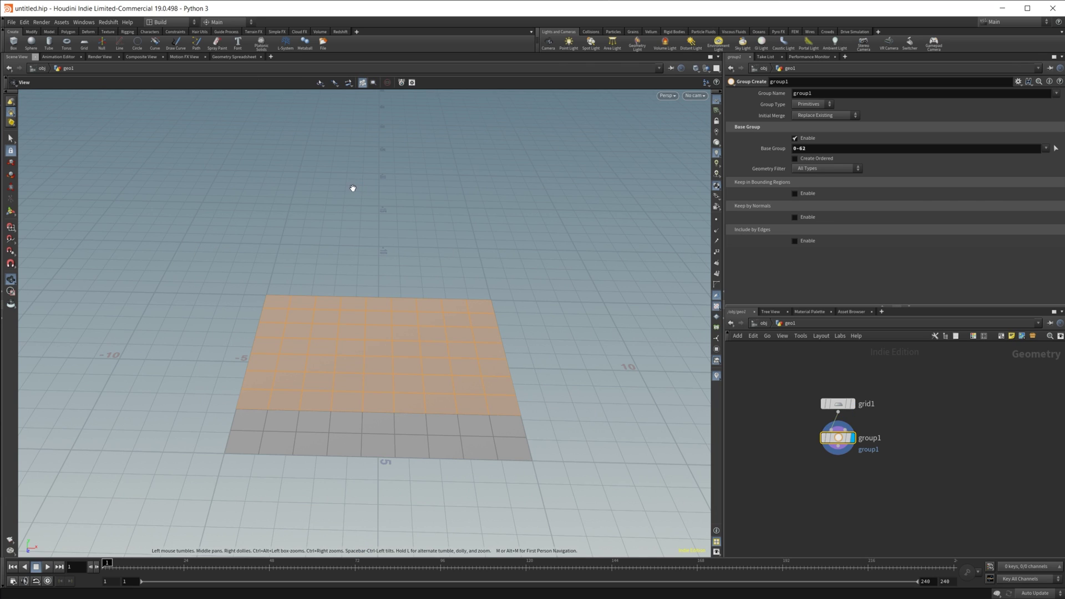
{"action": "left_click", "coordinate": [227, 57]}
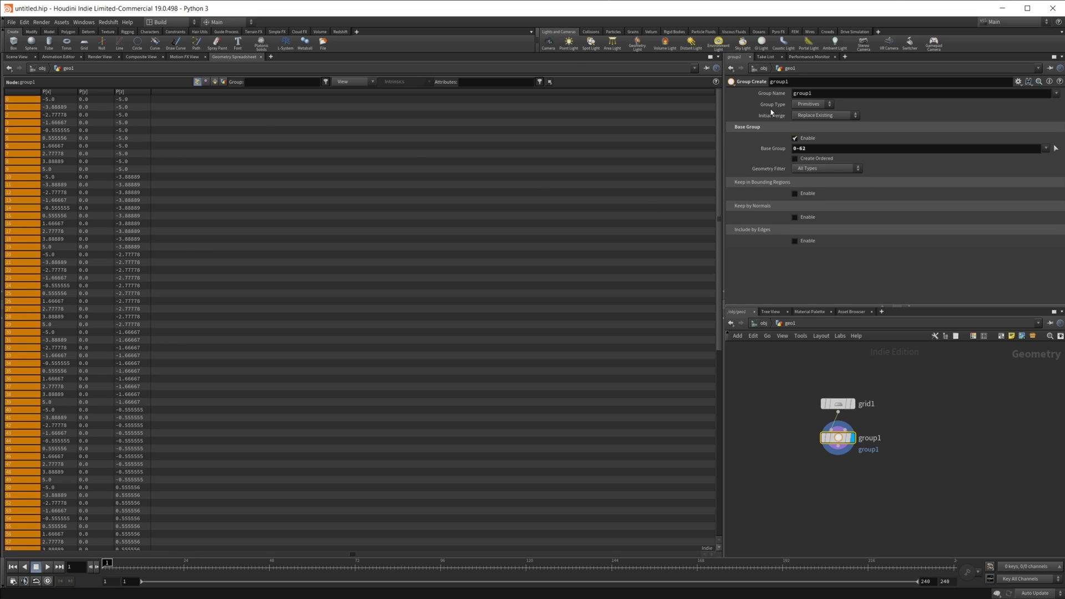
List primitives and verify group1 reads 1 for primitives 0-62 and 0 from 63.
{"action": "left_click", "coordinate": [216, 82]}
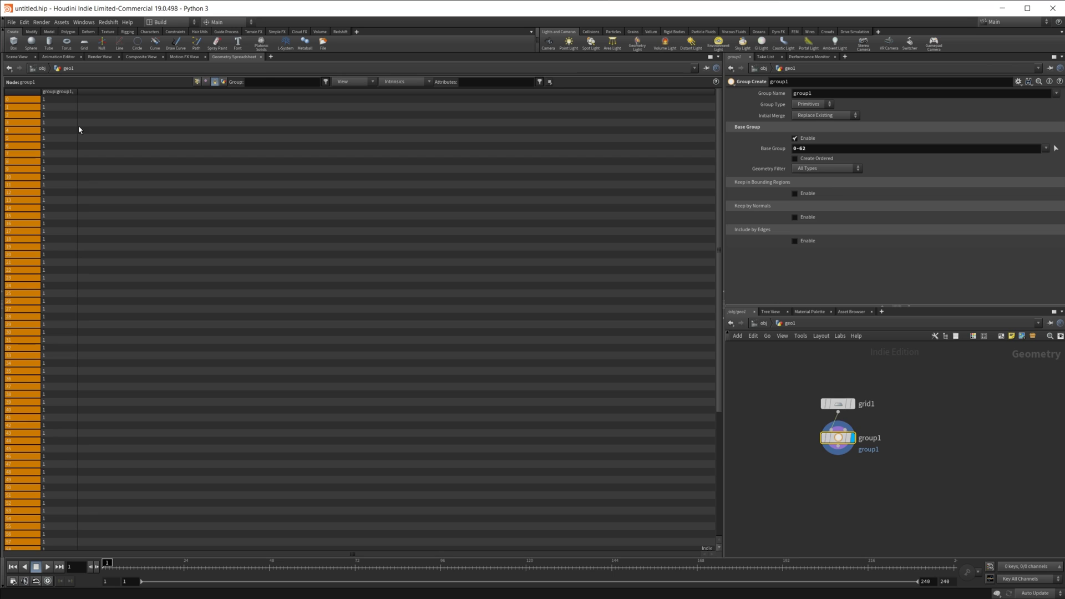
{"action": "scroll", "coordinate": [76, 334], "scroll_direction": "down", "scroll_amount": 5}
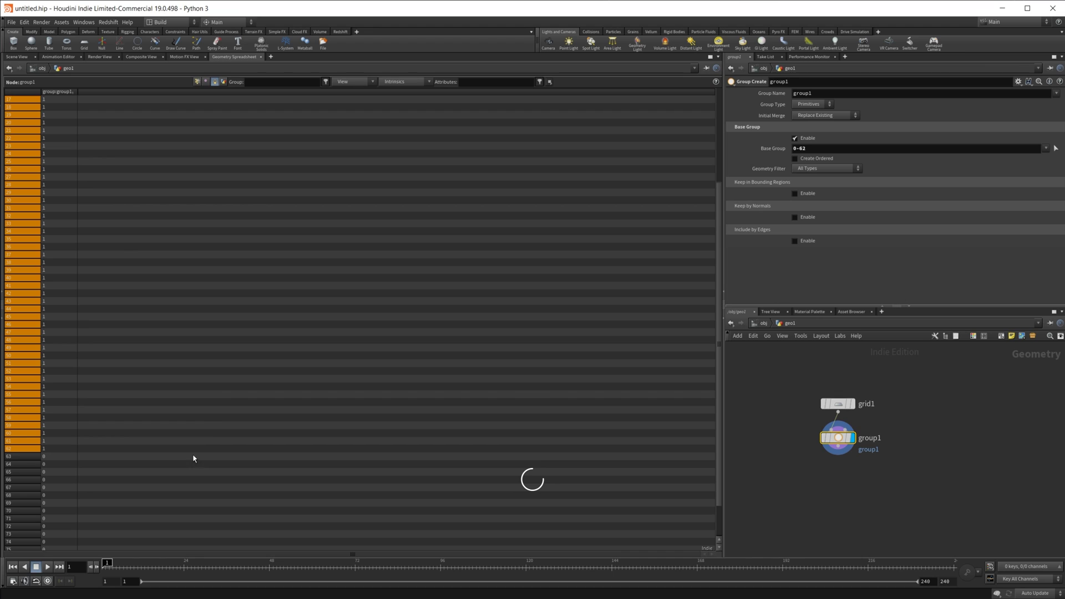
Back in Scene View, branch a displayed Attribute Wrangle, attribwrangle1, off grid1 beside group1.
{"action": "left_click", "coordinate": [20, 58]}
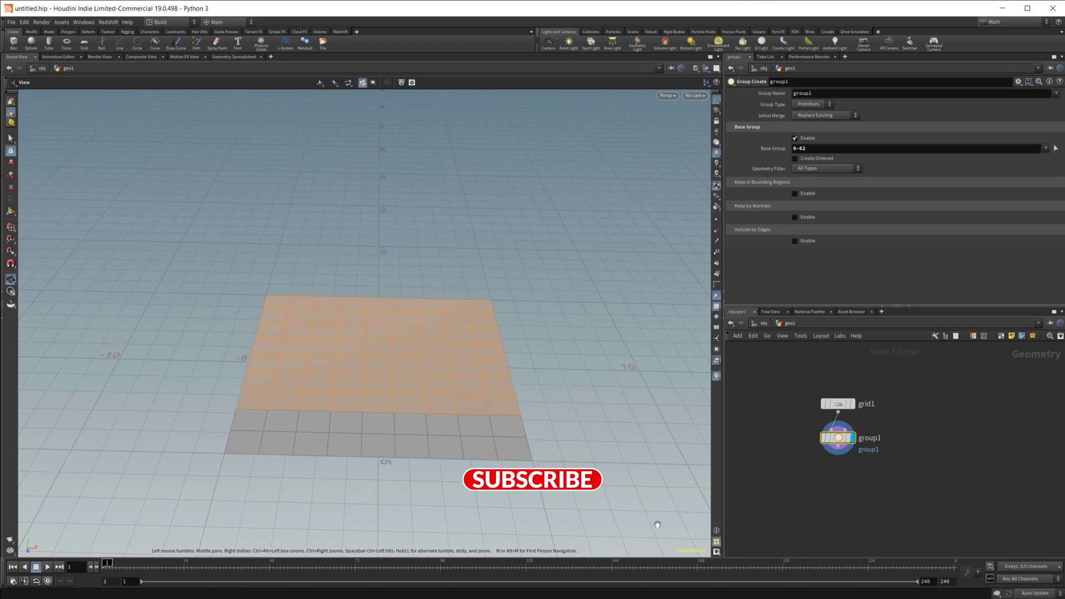
{"action": "left_click_drag", "start_coordinate": [838, 438], "coordinate": [778, 459]}
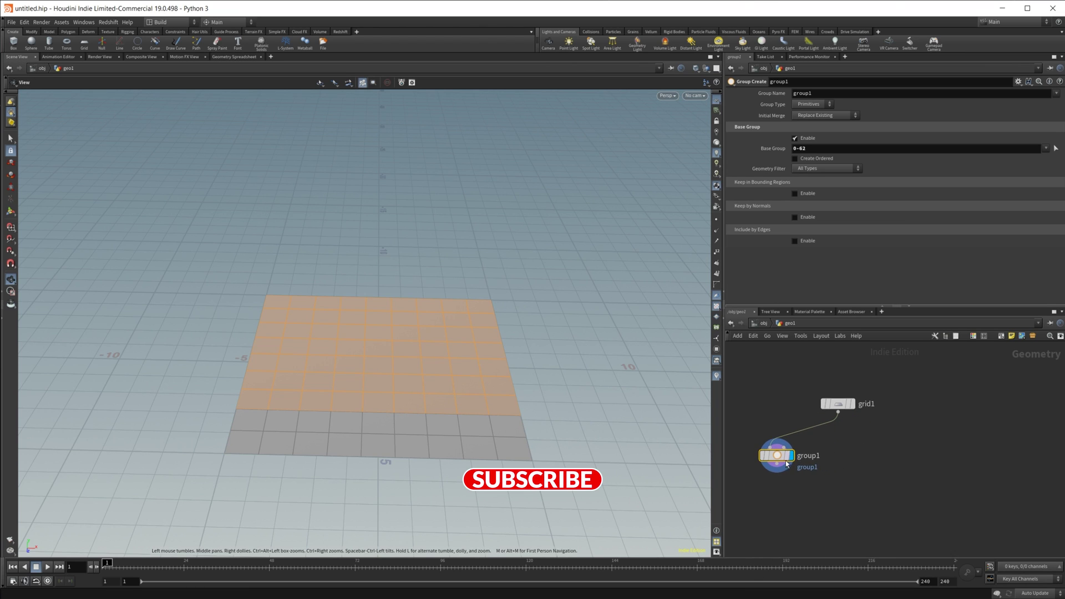
{"action": "key", "text": "Tab"}
{"action": "type", "text": "attr"}
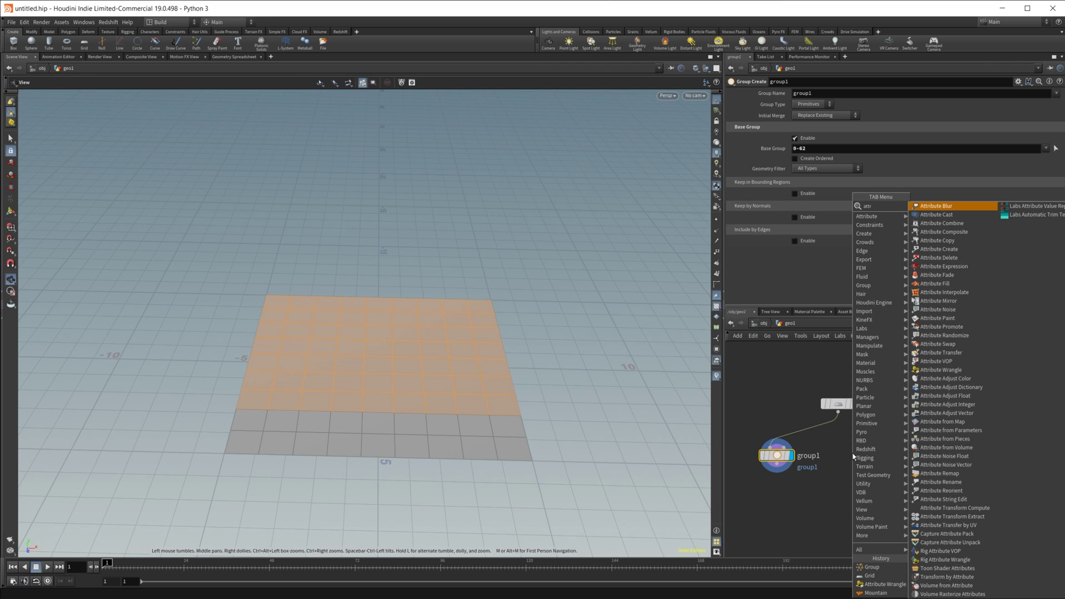
{"action": "type", "text": "wra"}
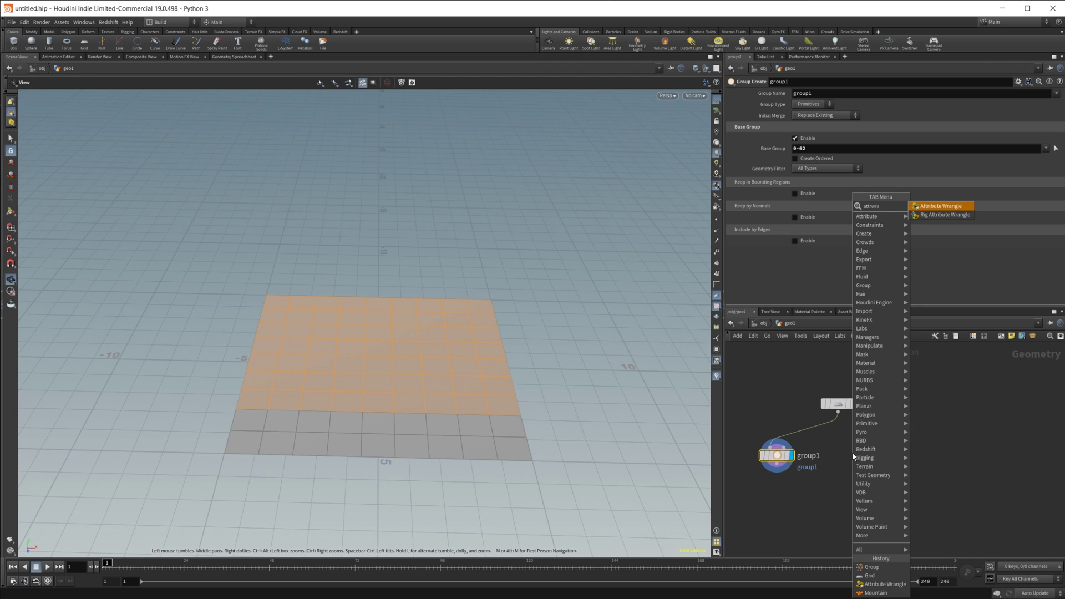
{"action": "key", "text": "Return"}
{"action": "left_click", "coordinate": [852, 455]}
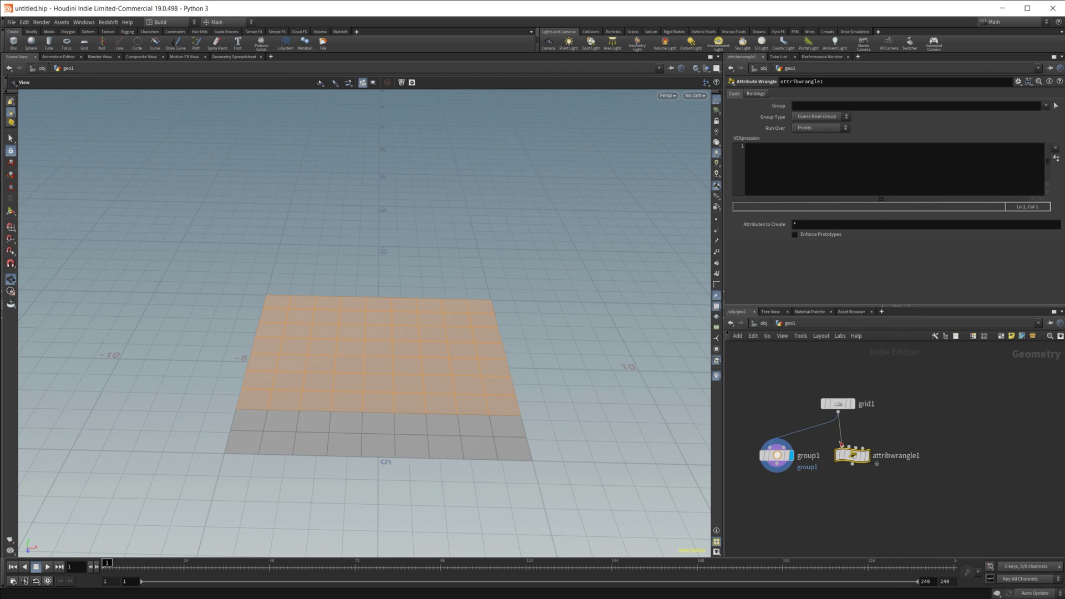
{"action": "left_click", "coordinate": [865, 468]}
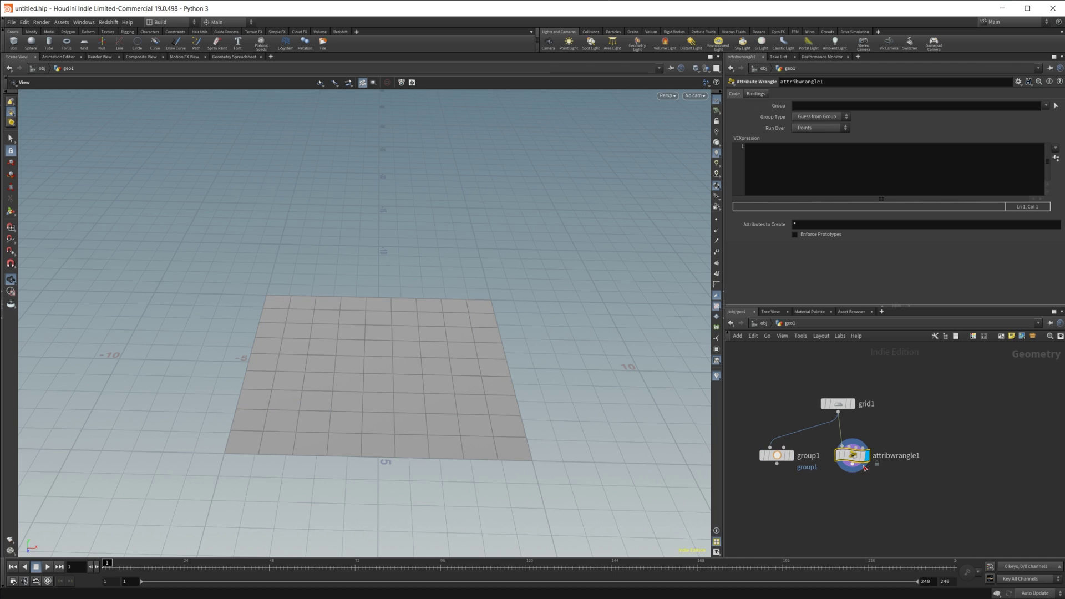
Set attribwrangle1's Run Over option to Primitives.
{"action": "left_click", "coordinate": [820, 128]}
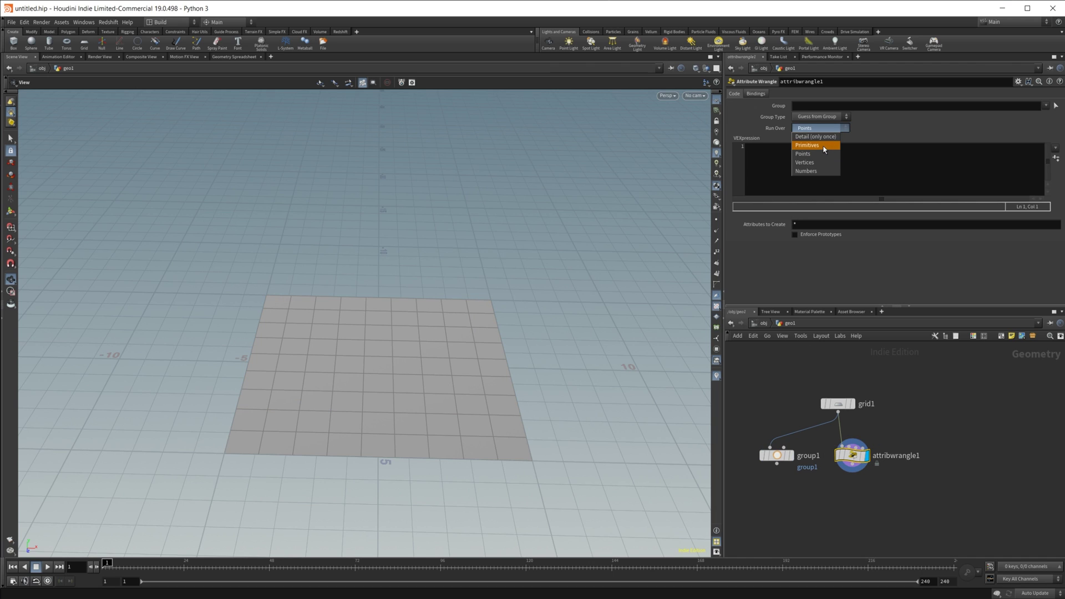
{"action": "left_click", "coordinate": [822, 142]}
{"action": "left_click", "coordinate": [788, 172]}
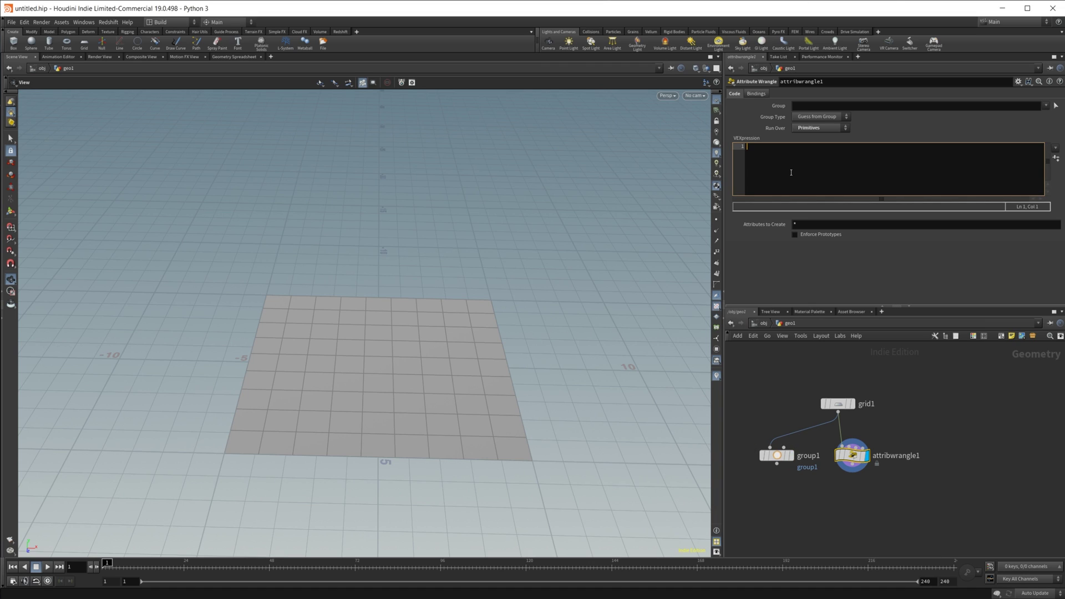
Write the VEX code if(@P.x > 0) { i@group_GroupName = 1; } in attribwrangle1.
{"action": "type", "text": "if("}
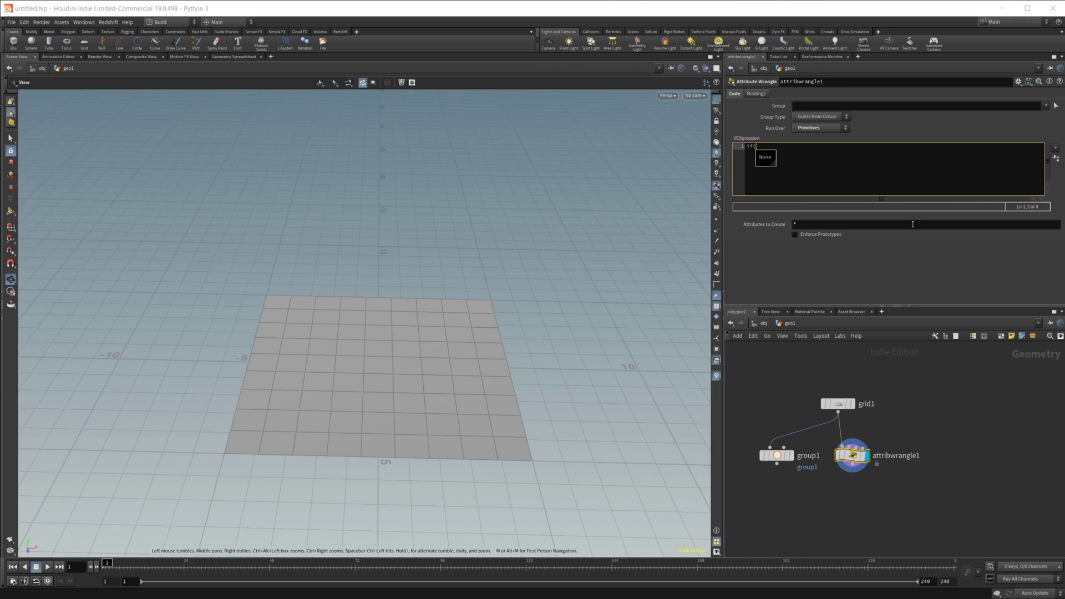
{"action": "type", "text": "@P.x "}
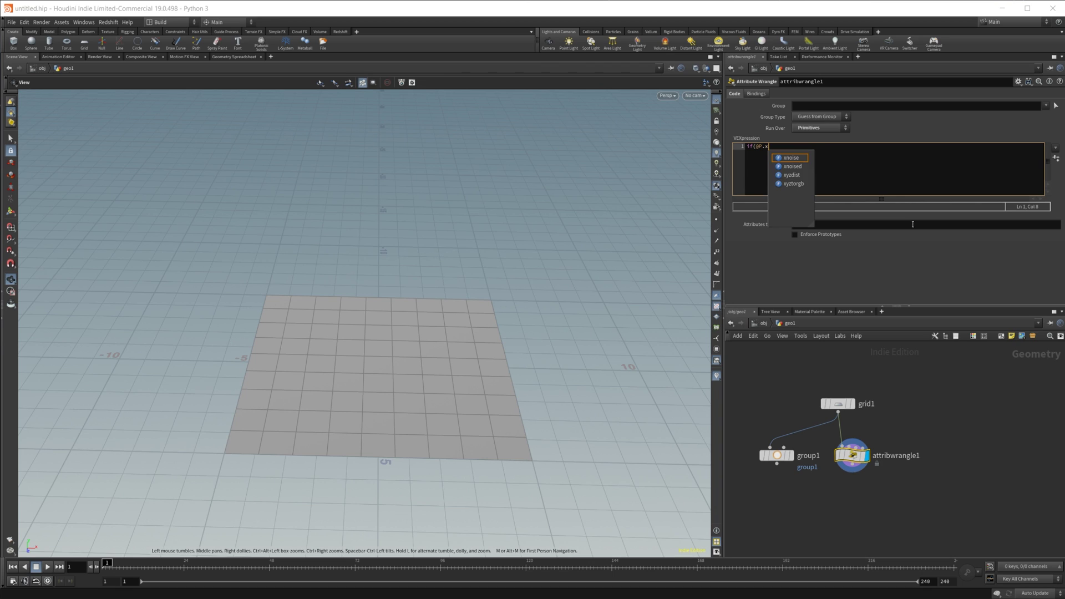
{"action": "type", "text": ">"}
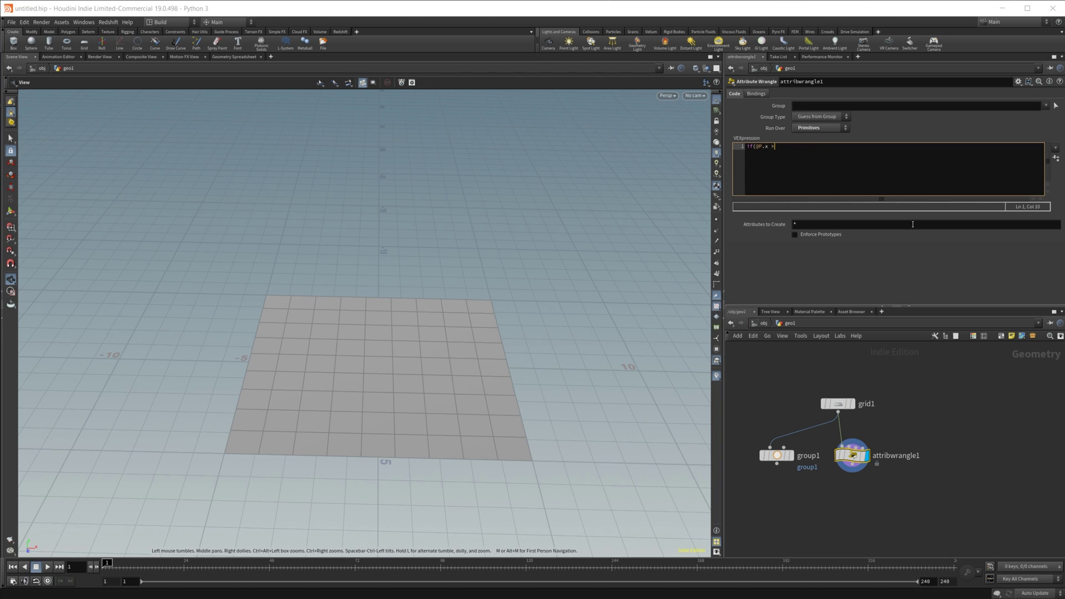
{"action": "type", "text": " 0)"}
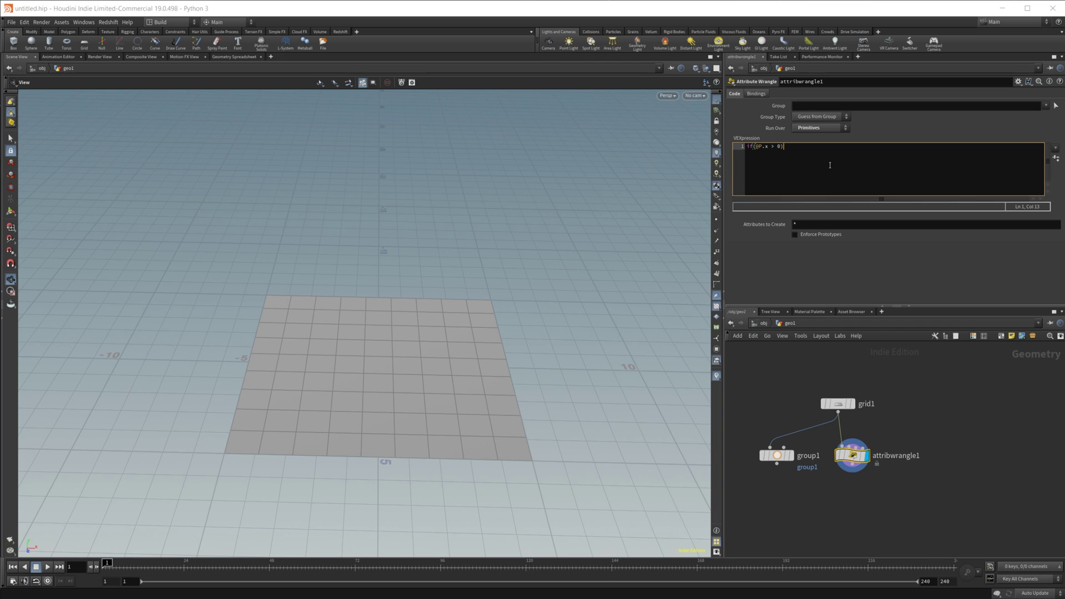
{"action": "key", "text": "Return"}
{"action": "key", "text": "Return"}
{"action": "left_click", "coordinate": [776, 152]}
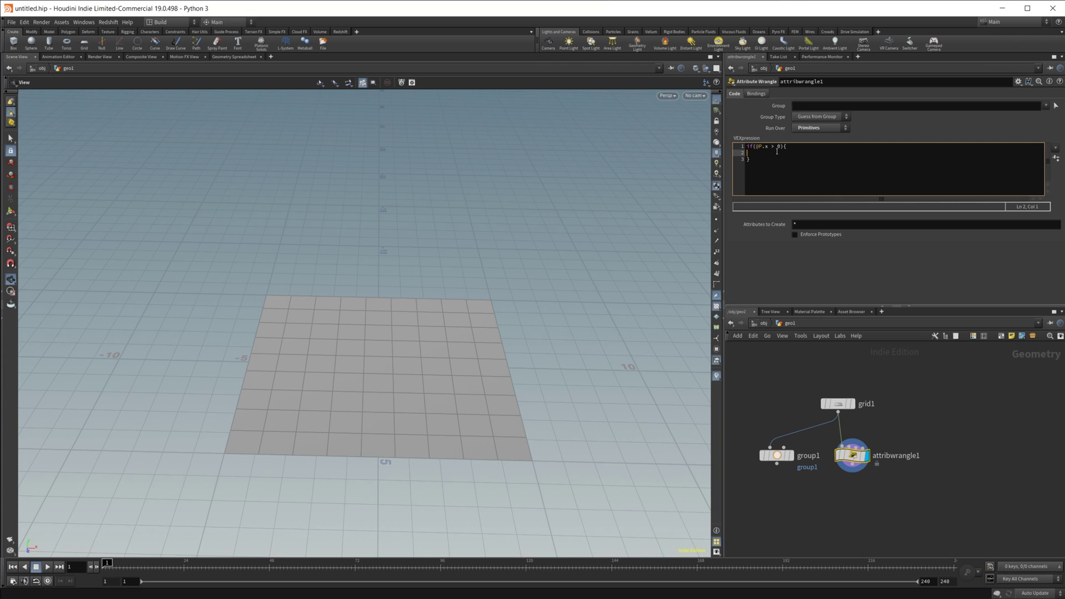
{"action": "type", "text": "i"}
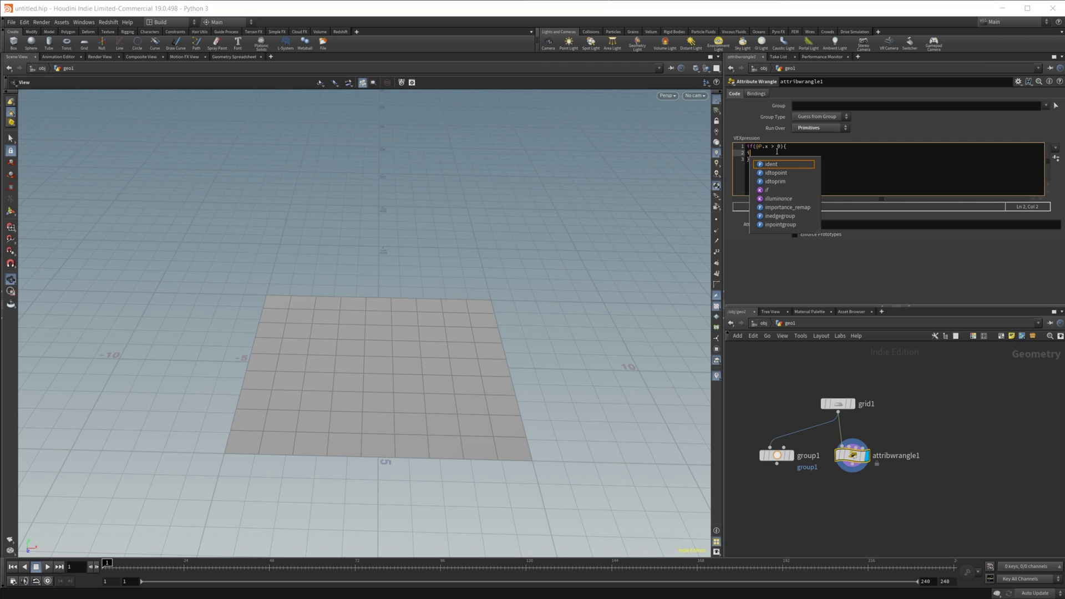
{"action": "type", "text": "@"}
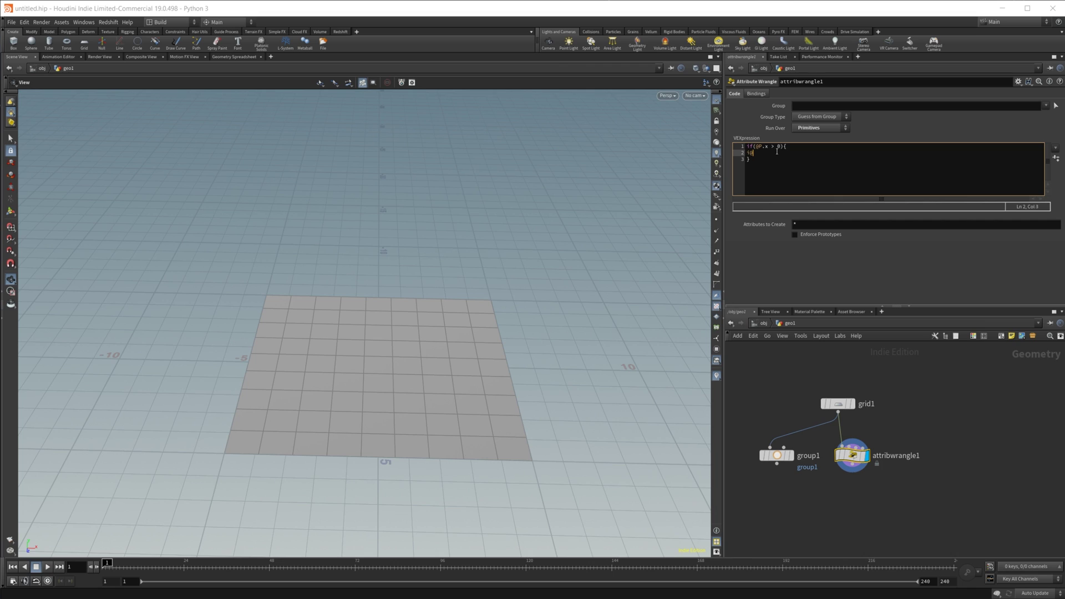
{"action": "type", "text": "group"}
{"action": "type", "text": "p_GroupName"}
{"action": "type", "text": " =1;"}
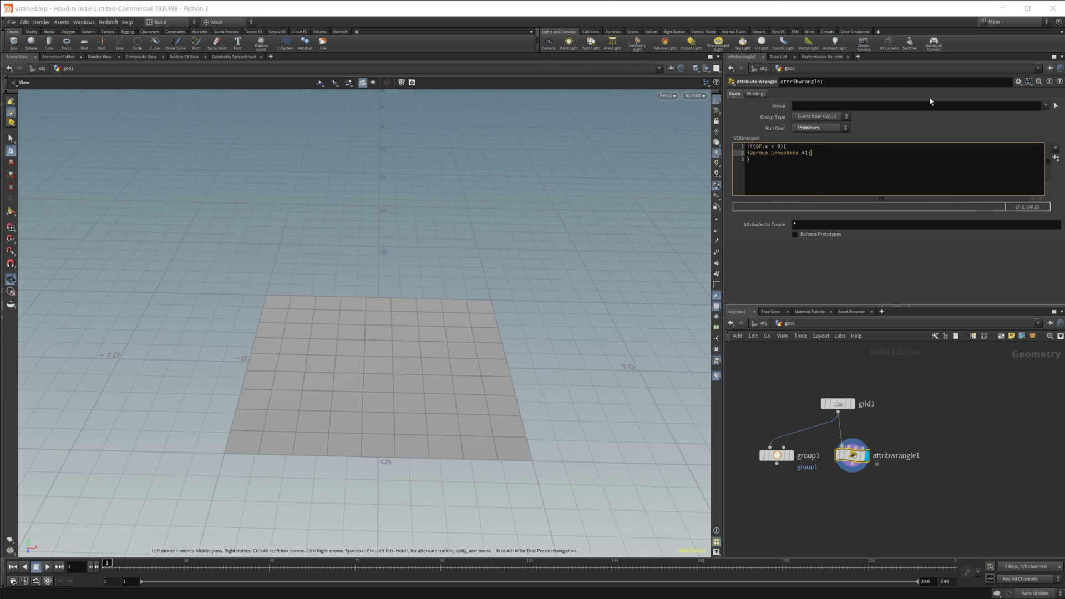
Check the GroupName primitive values in the Geometry Spreadsheet, then return to Scene View.
{"action": "left_click", "coordinate": [233, 57]}
{"action": "scroll", "coordinate": [105, 195], "scroll_direction": "up", "scroll_amount": 6}
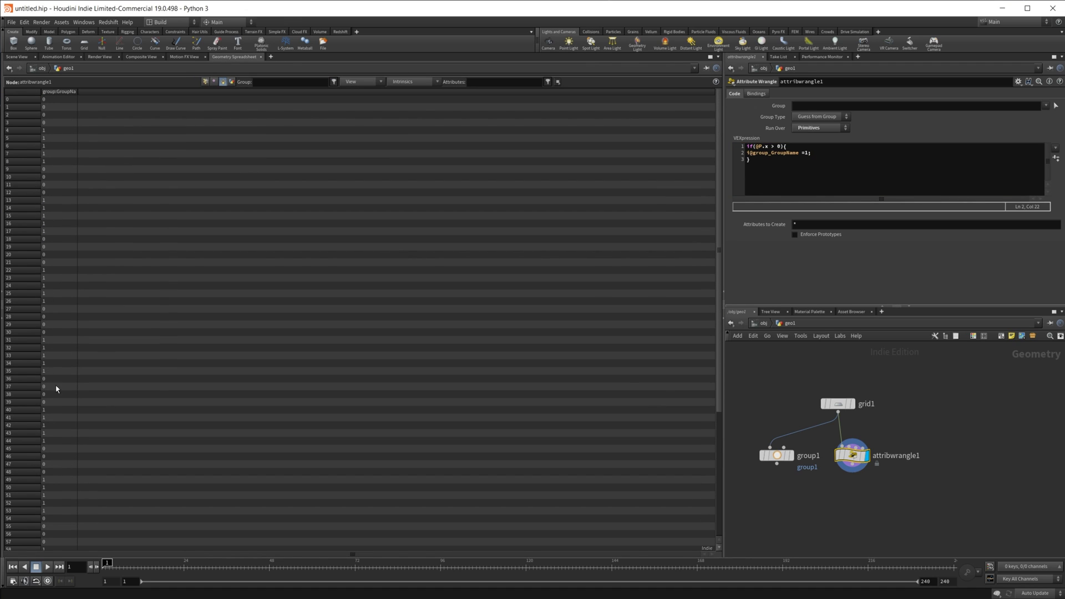
{"action": "left_click", "coordinate": [27, 57]}
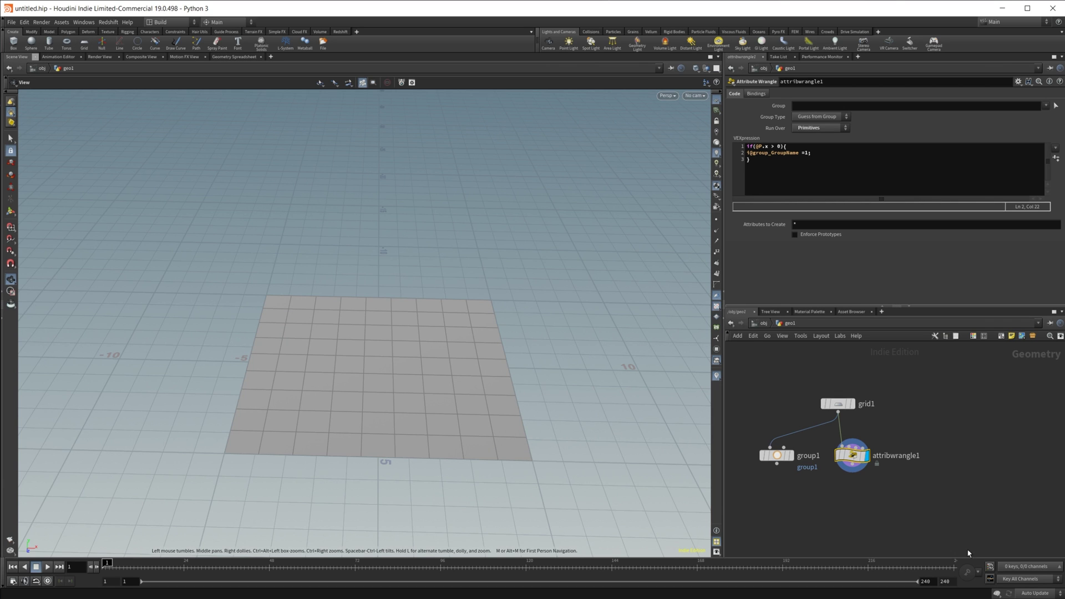
Add an Attribute Noise node below attribwrangle1, restricted to the GroupName group.
{"action": "middle_click_drag", "start_coordinate": [887, 528], "coordinate": [887, 480]}
{"action": "key", "text": "Tab"}
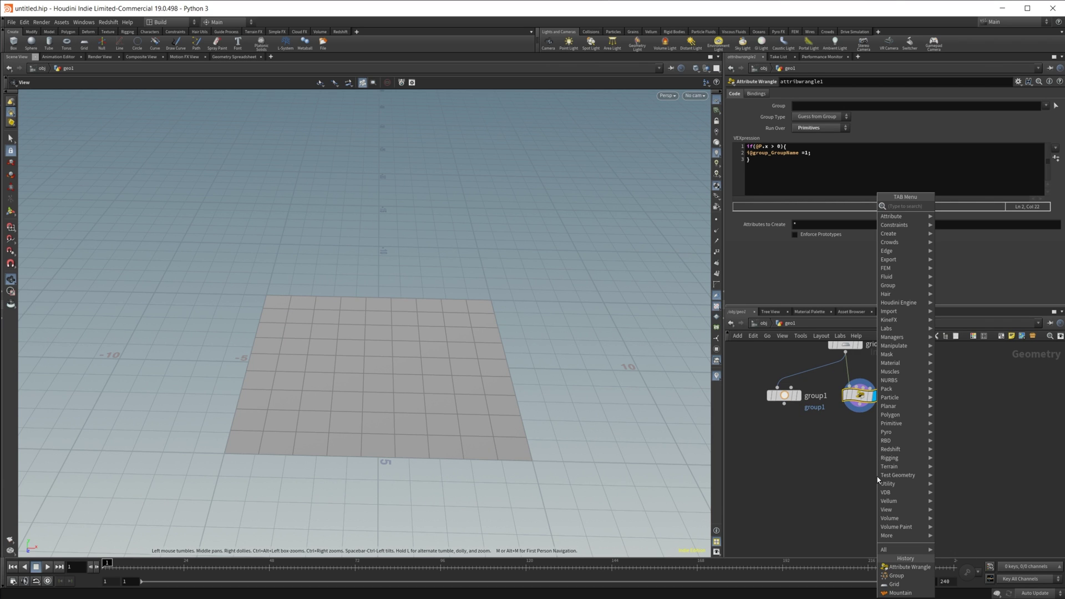
{"action": "type", "text": "attribnoise"}
{"action": "key", "text": "Return"}
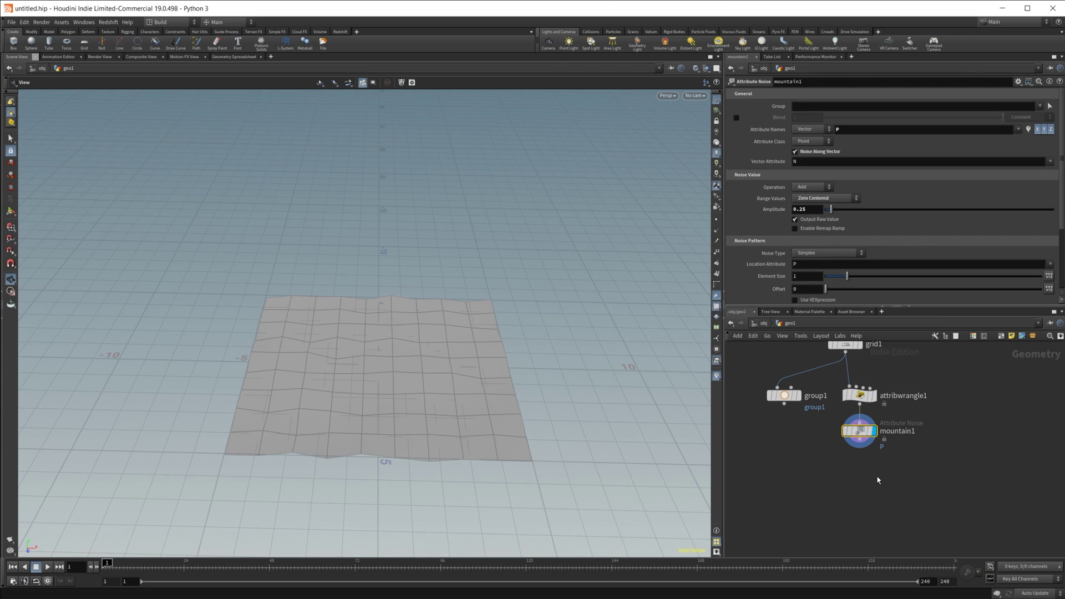
{"action": "left_click", "coordinate": [1048, 117]}
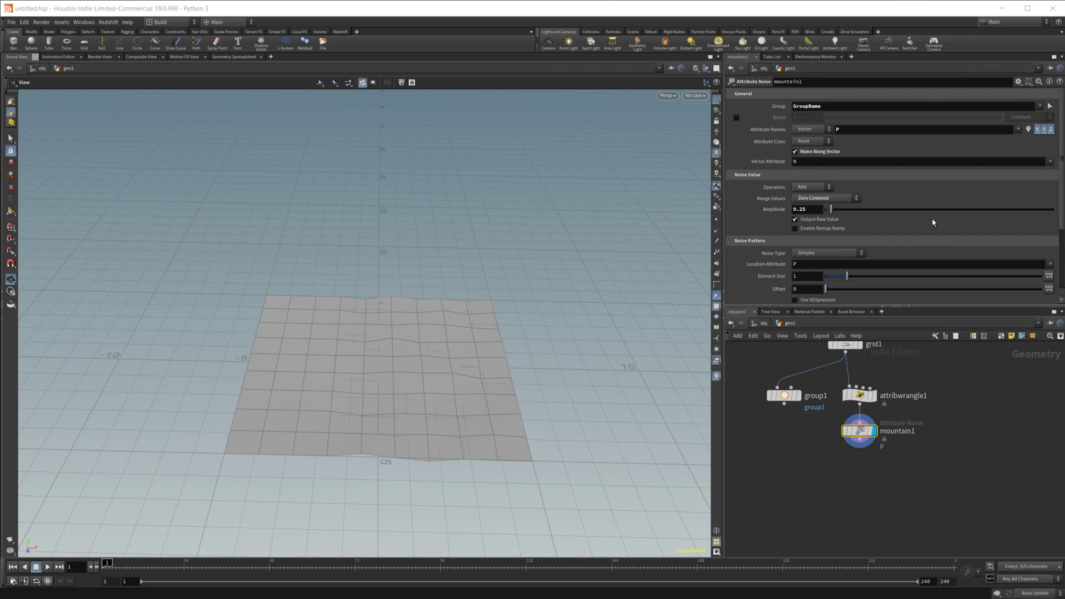
Set the noise amplitude to 1.63.
{"action": "mouse_move", "coordinate": [388, 434]}
{"action": "left_mouse_down"}
{"action": "mouse_move", "coordinate": [371, 399]}
{"action": "mouse_move", "coordinate": [378, 418]}
{"action": "left_mouse_up"}
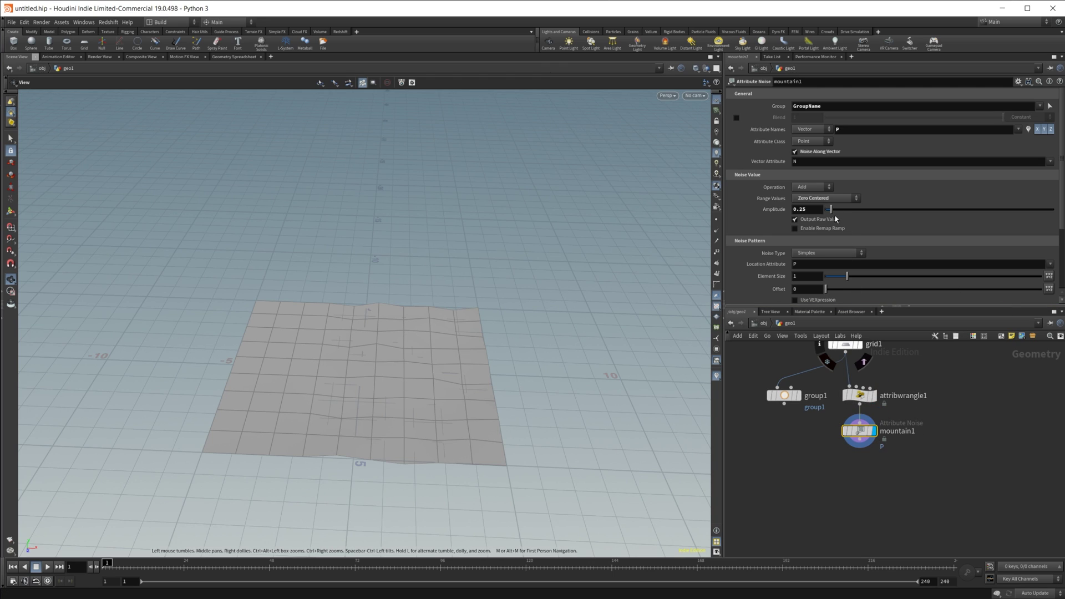
{"action": "left_click_drag", "start_coordinate": [832, 211], "coordinate": [863, 214]}
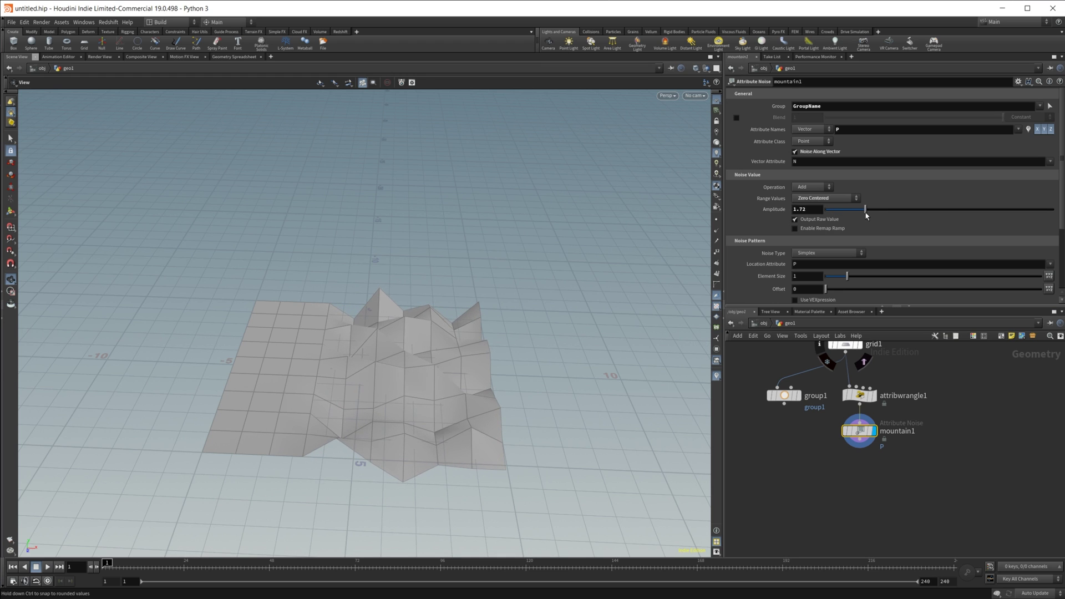
{"action": "mouse_move", "coordinate": [301, 459]}
{"action": "left_mouse_down"}
{"action": "mouse_move", "coordinate": [290, 438]}
{"action": "mouse_move", "coordinate": [315, 472]}
{"action": "left_mouse_up"}
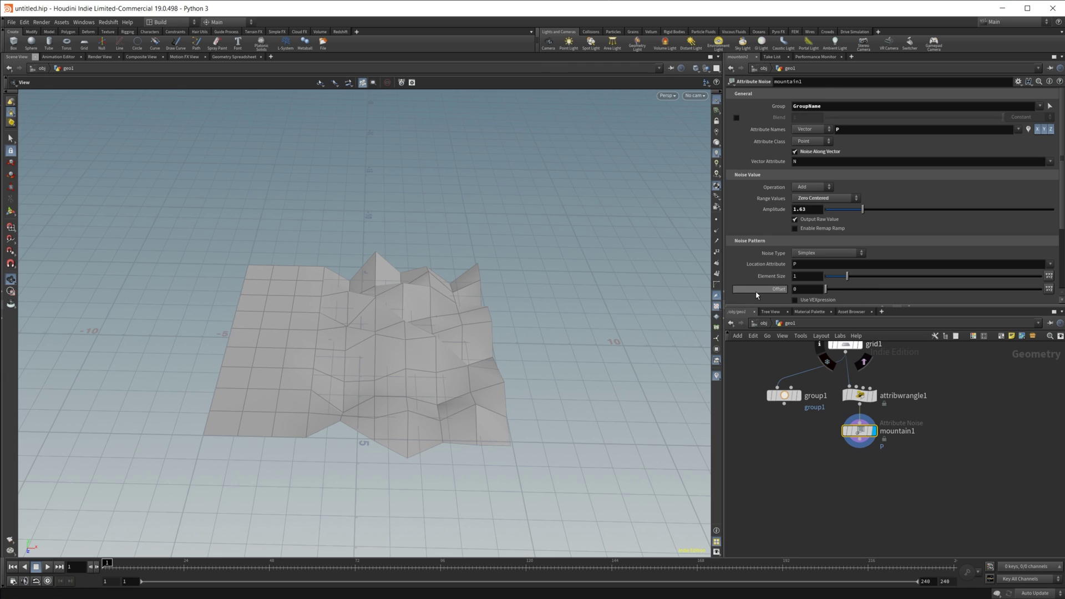
Change the wrangle condition from @P.x > 0 to @P.x > 1.
{"action": "left_click", "coordinate": [868, 394]}
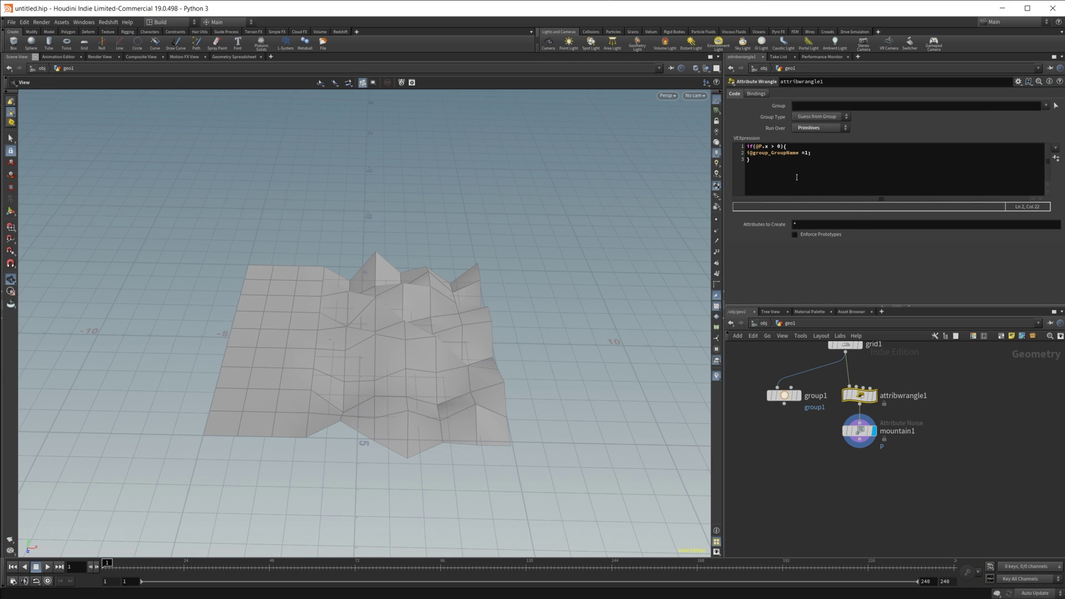
{"action": "left_click", "coordinate": [809, 153]}
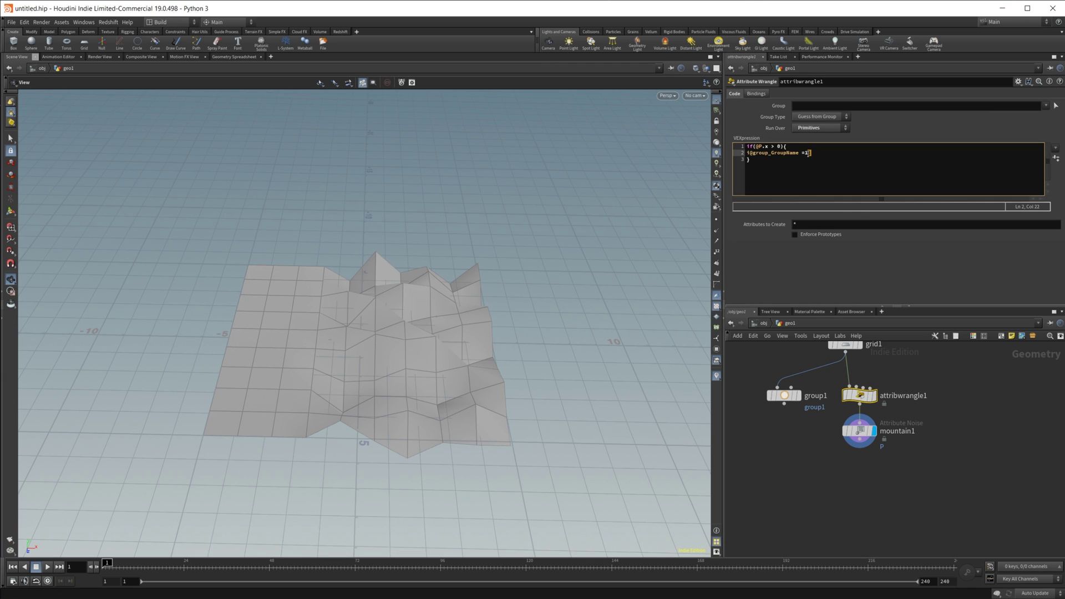
{"action": "left_click", "coordinate": [779, 146]}
{"action": "key", "text": "BackSpace"}
{"action": "type", "text": "1"}
{"action": "key", "text": "Return"}
{"action": "key", "text": "BackSpace"}
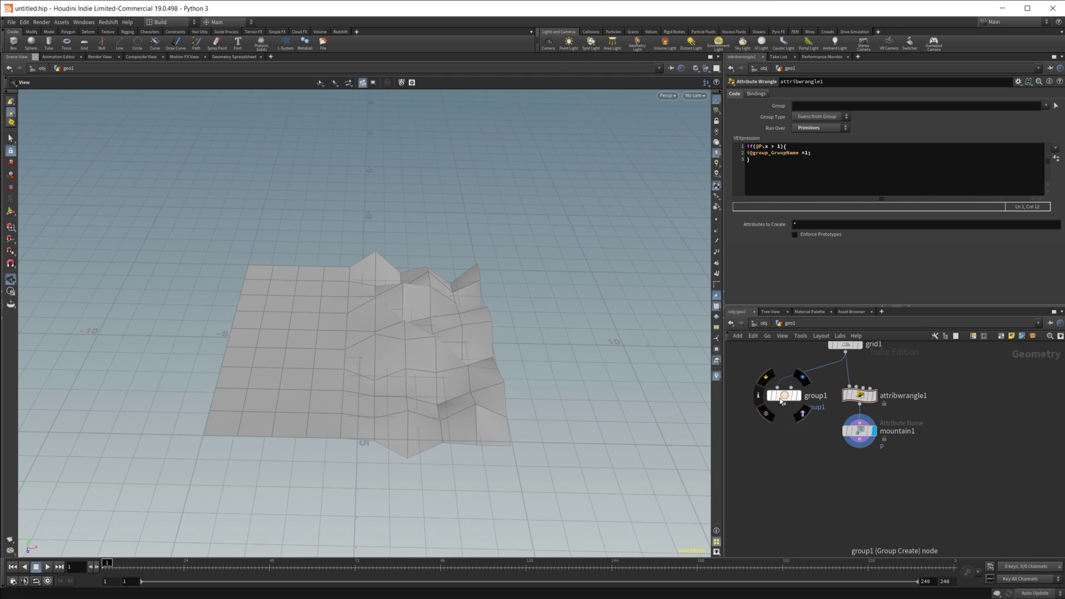
{"action": "left_click", "coordinate": [784, 395]}
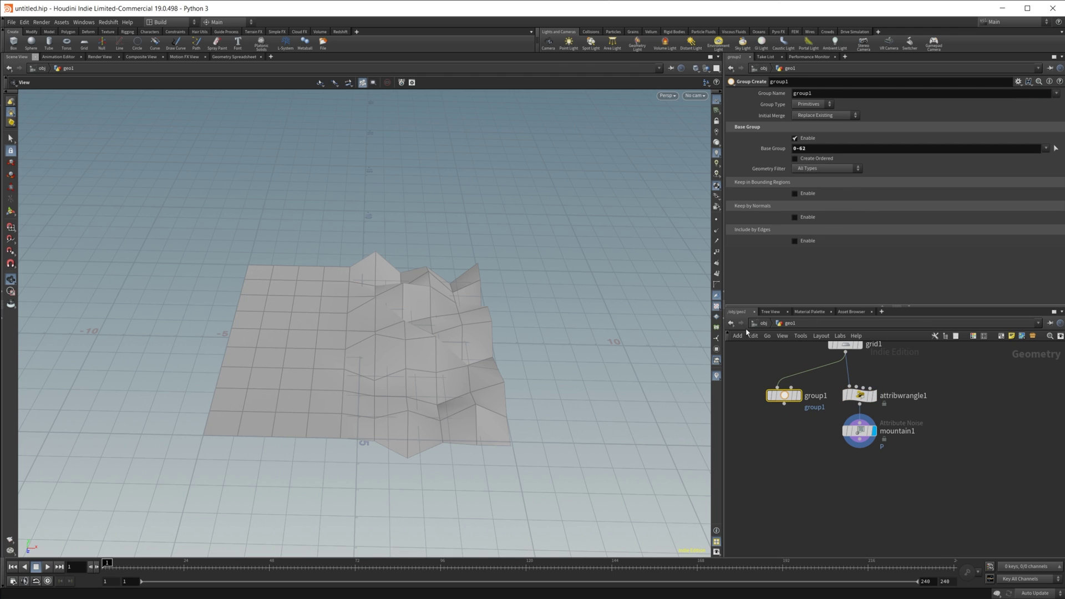
{"action": "left_click", "coordinate": [860, 395]}
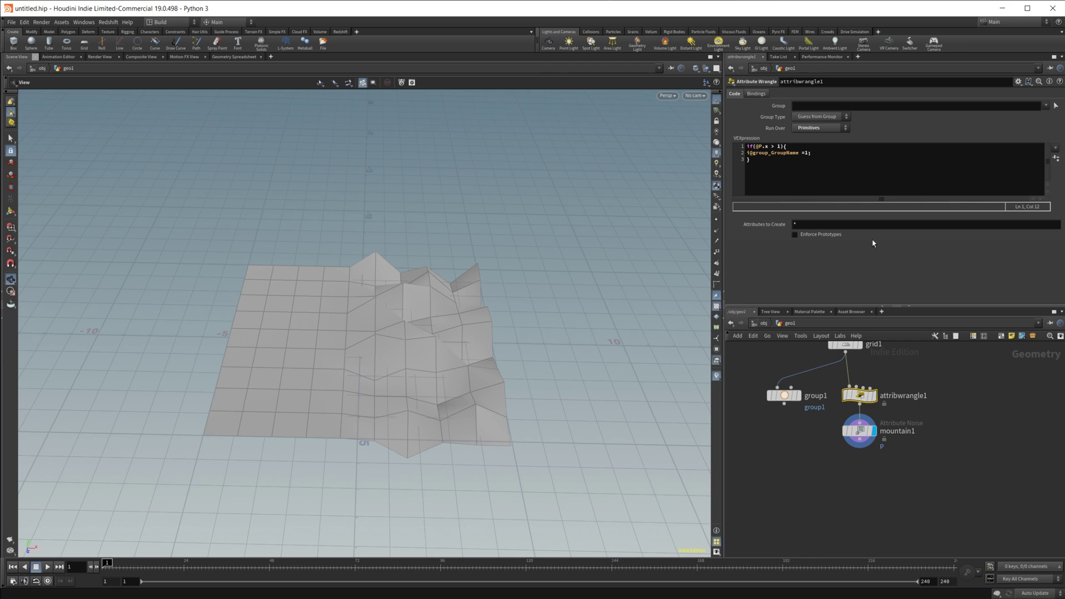
{"action": "left_click", "coordinate": [815, 174]}
{"action": "key", "text": "ctrl+a"}
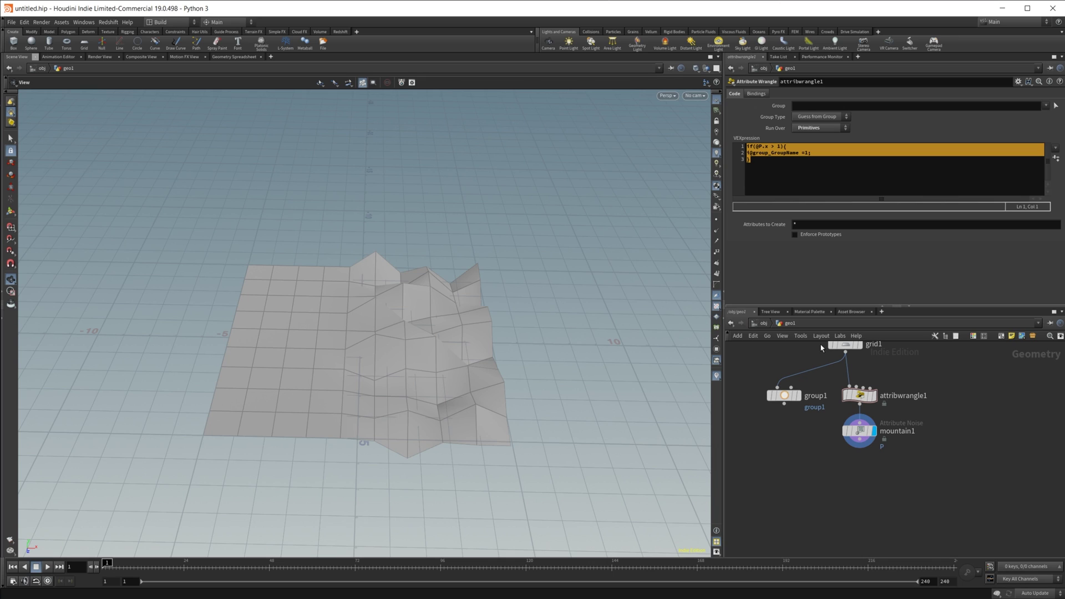
{"action": "left_click", "coordinate": [846, 177]}
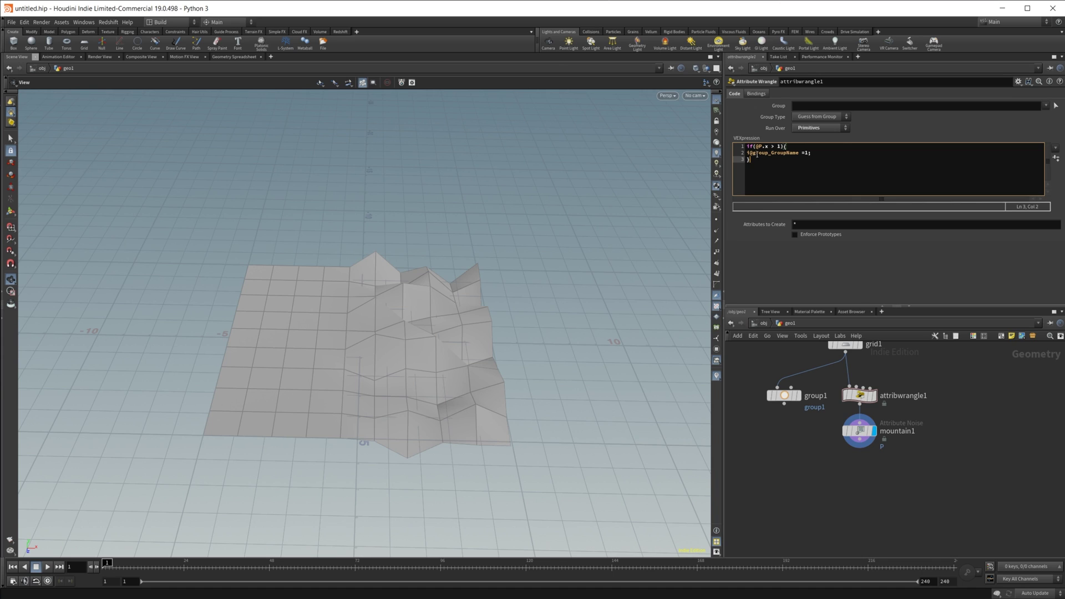
{"action": "left_click", "coordinate": [758, 153]}
{"action": "left_click_drag", "start_coordinate": [755, 153], "coordinate": [770, 156]}
{"action": "left_click", "coordinate": [762, 182]}
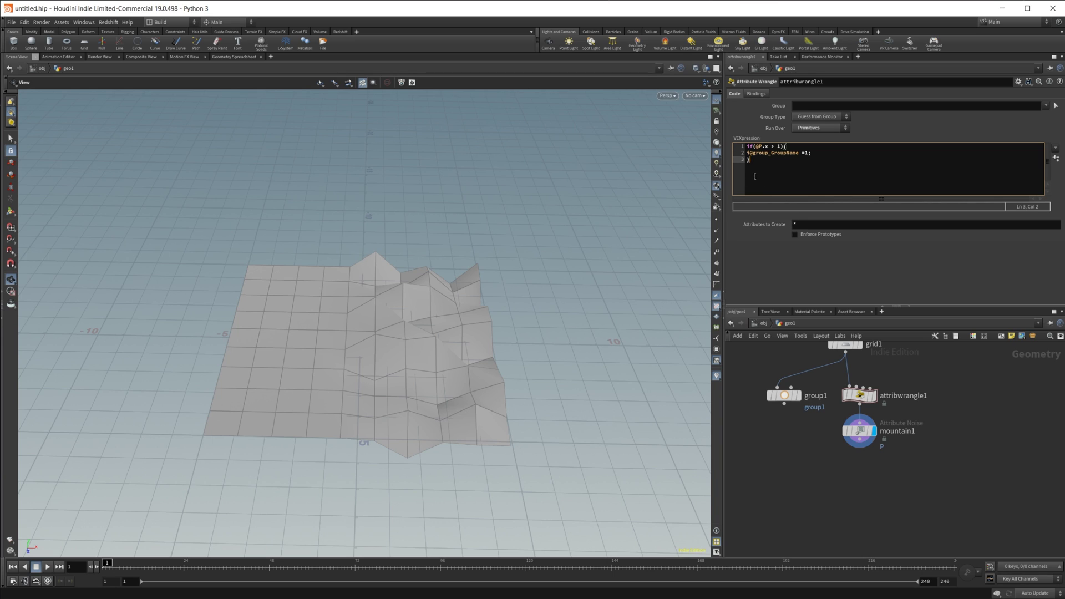